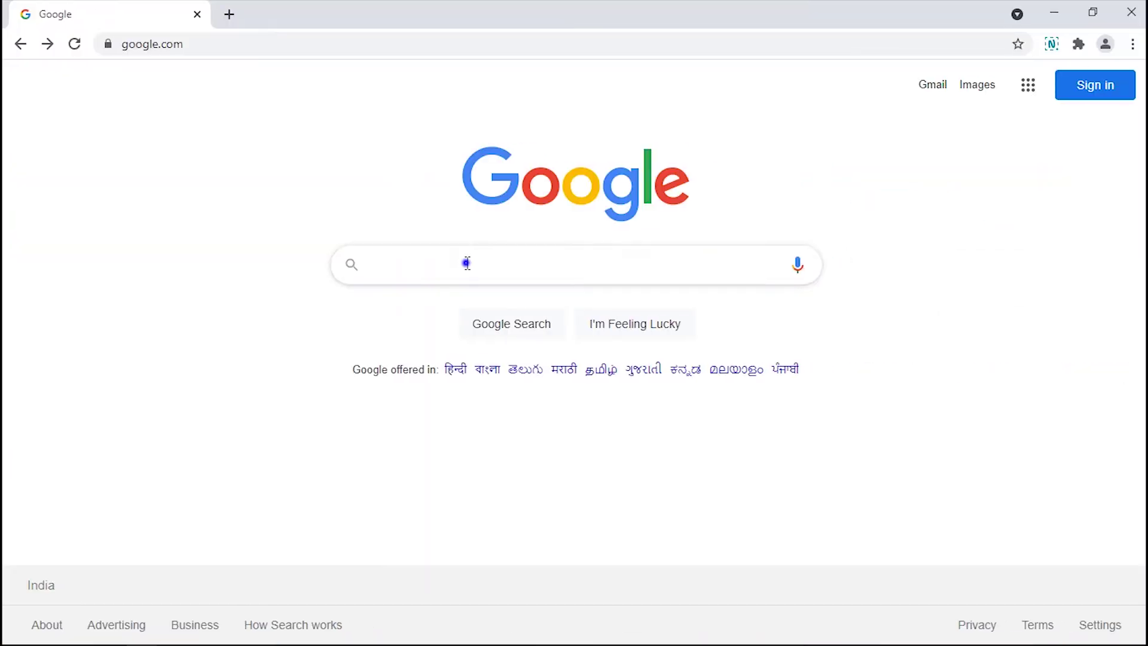
text(ult)
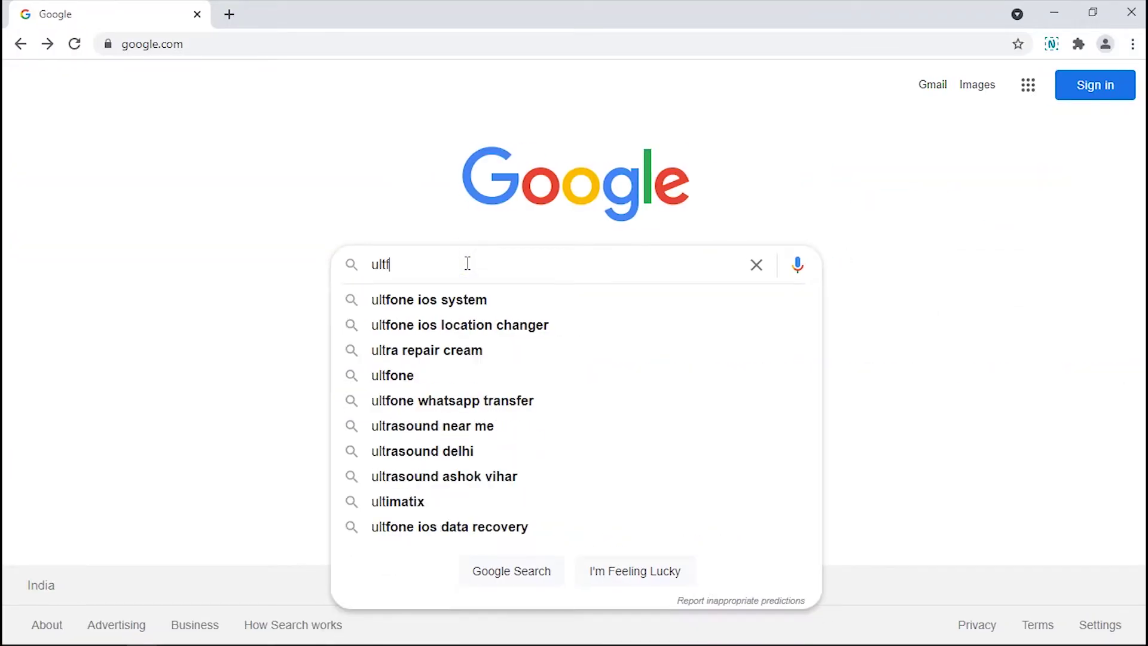
text(f)
- Search Google for 'ultfone ios system repair' and open the official product page
key(Down)
text(re)
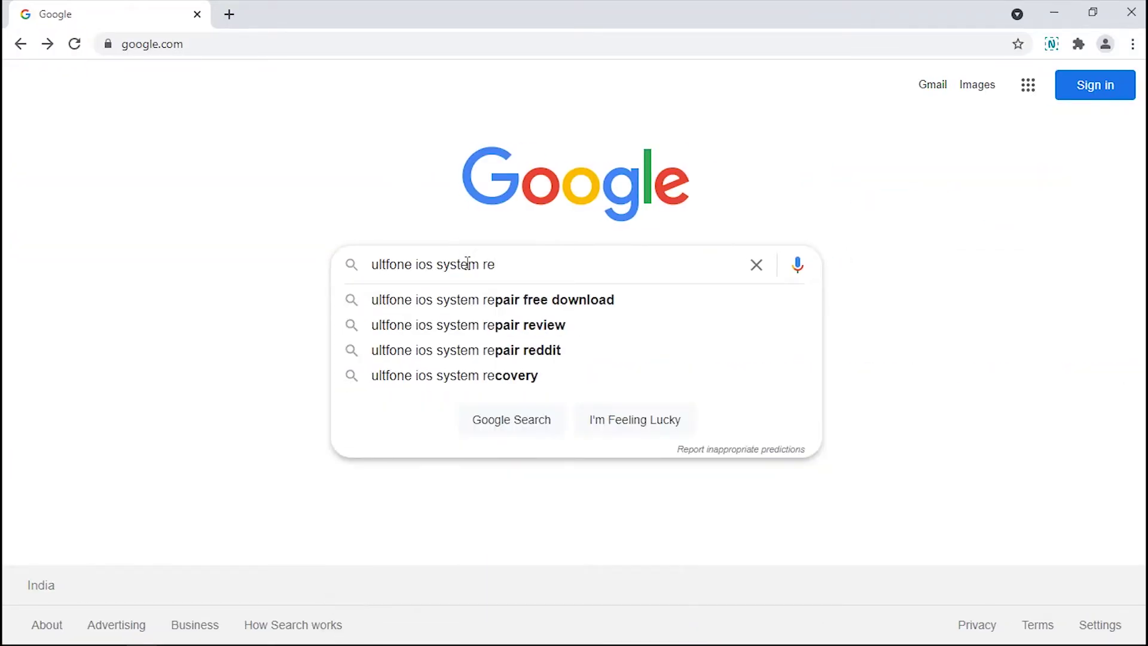
text(pair)
key(Return)
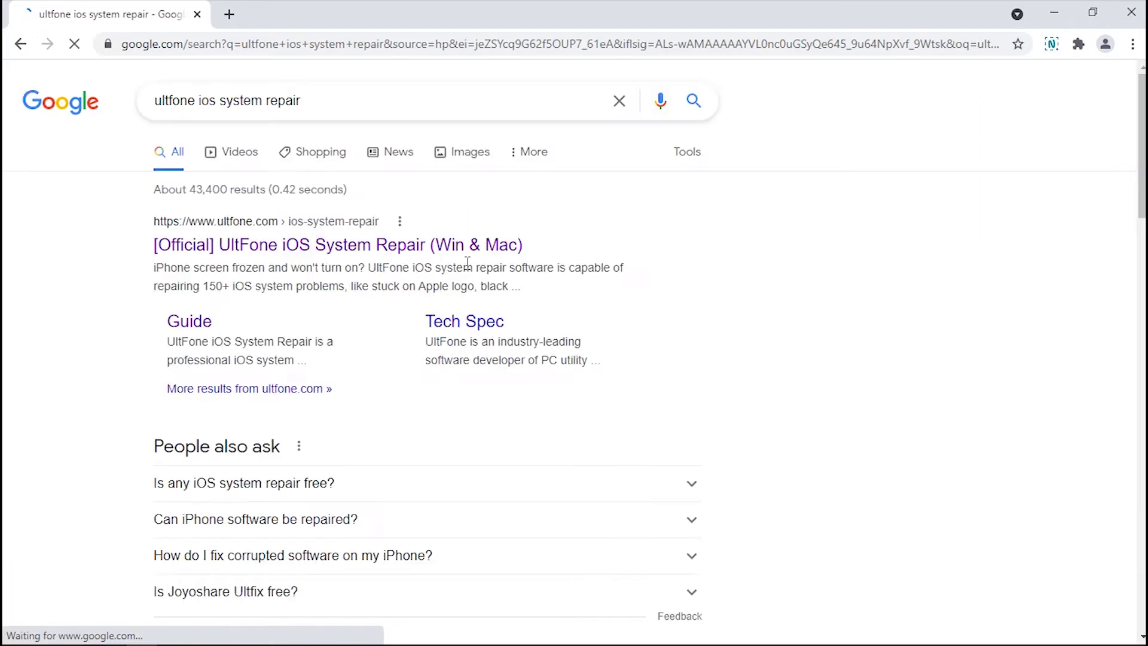
click(415, 248)
scroll(517, 230, down, 1)
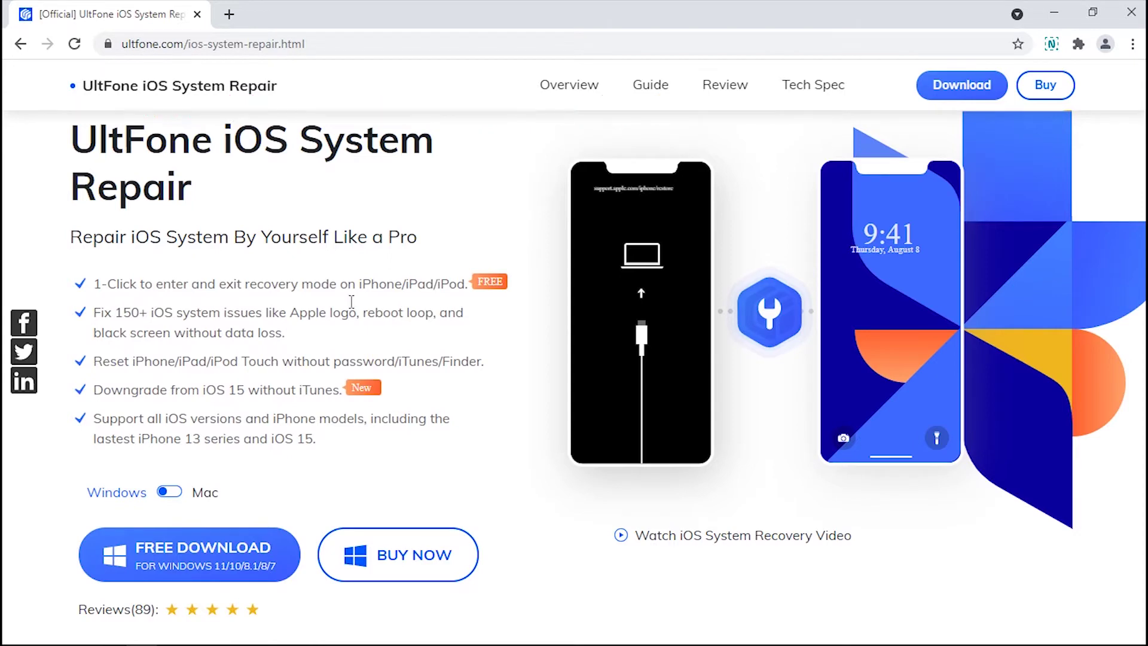
- Download ios-system-repair.exe for Windows, install it, and start the program
click(248, 561)
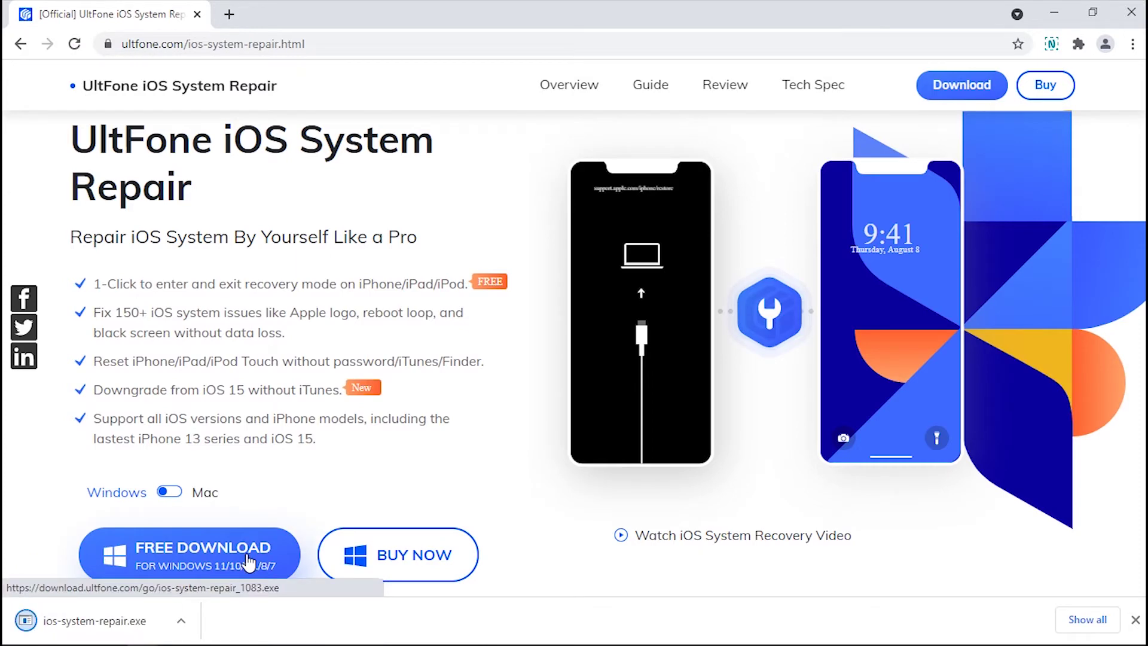
click(133, 619)
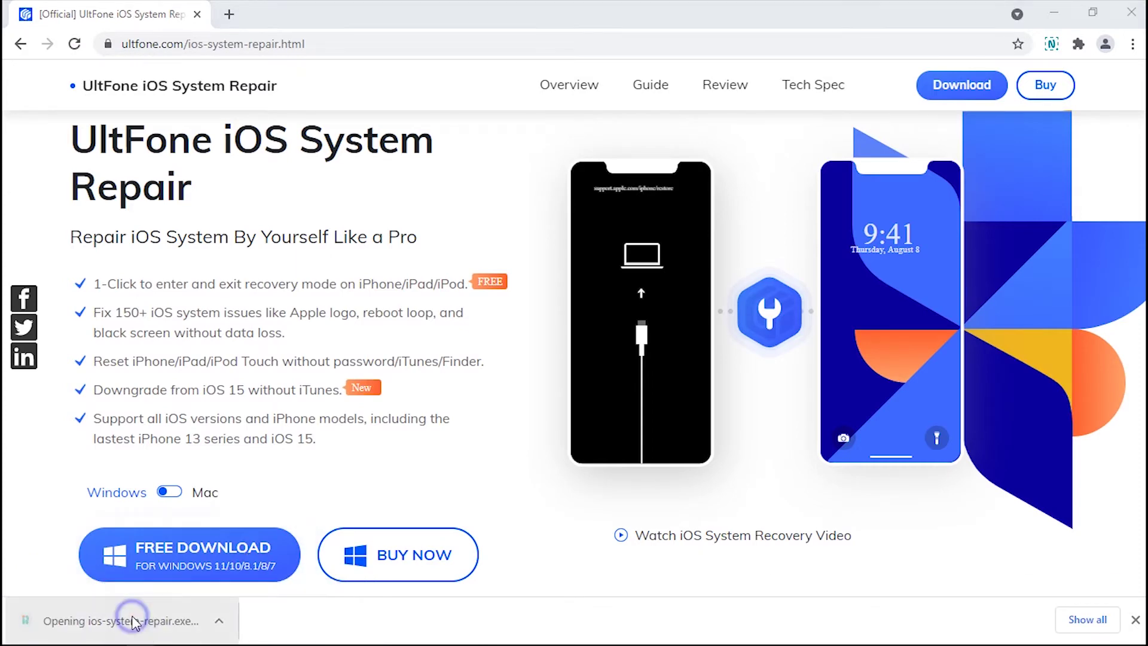
click(599, 382)
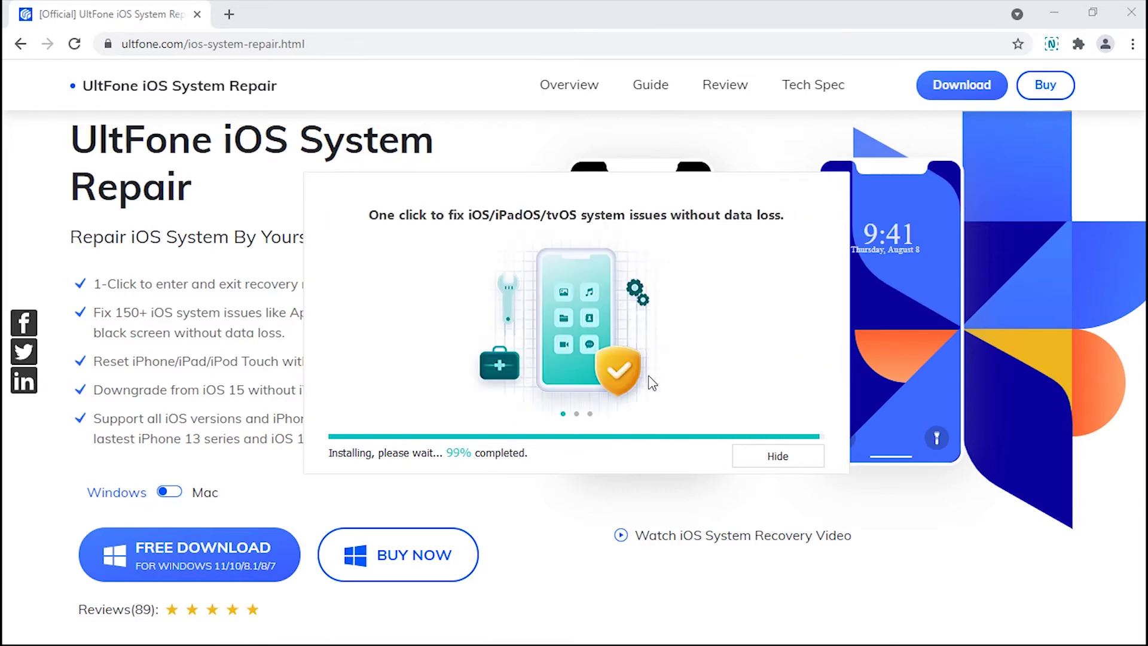
click(599, 372)
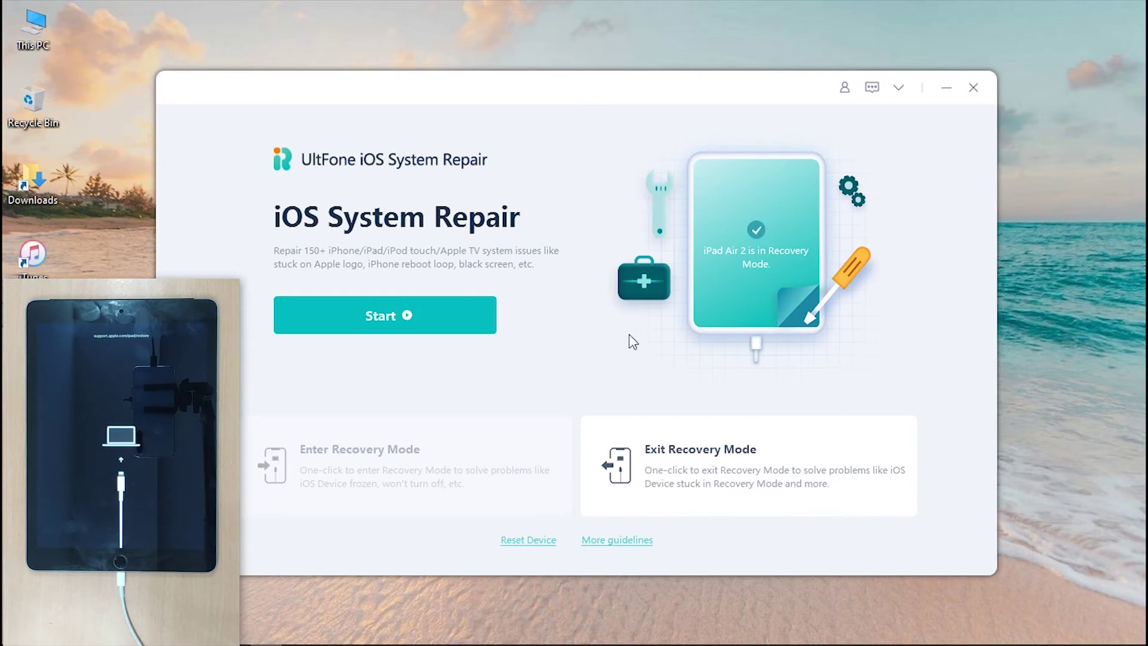
- Run Exit Recovery Mode on the connected iPad Air 2
click(659, 467)
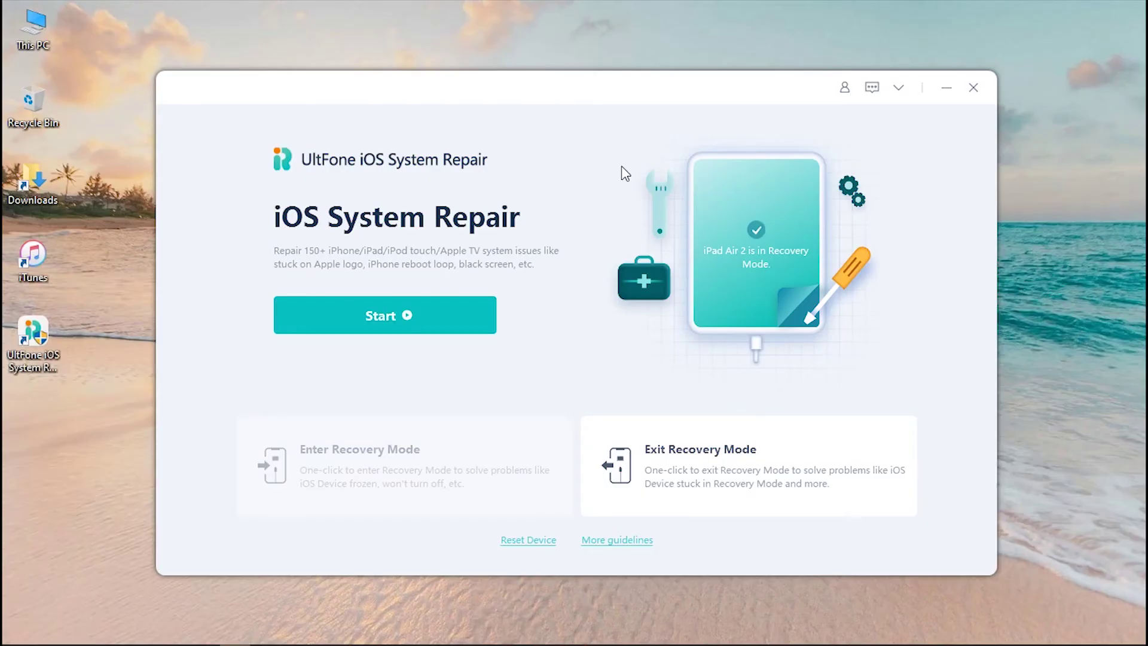
- Start the repair and choose the no-data-loss Standard Repair mode
click(437, 330)
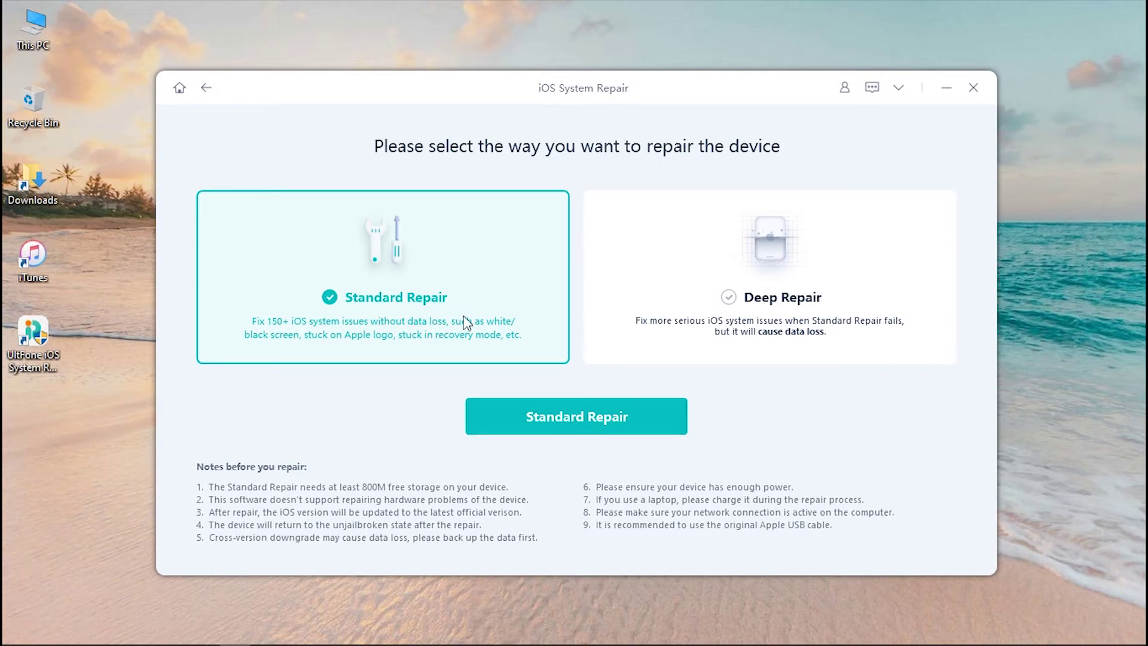
click(526, 416)
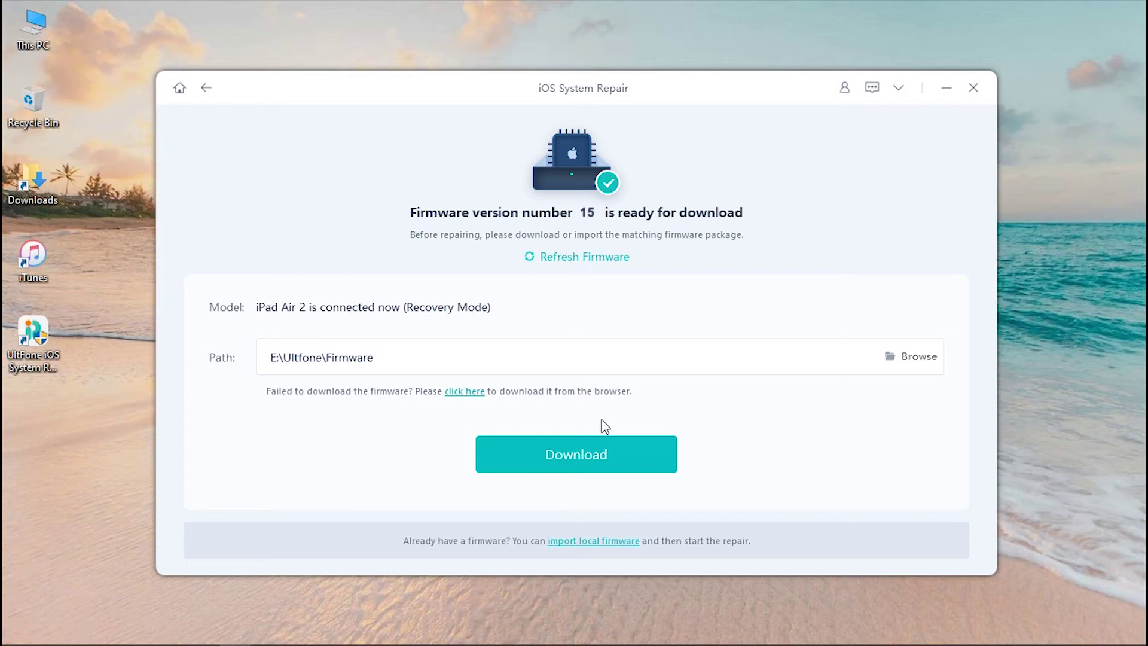
- Download the version 15 firmware package to the default path
click(626, 452)
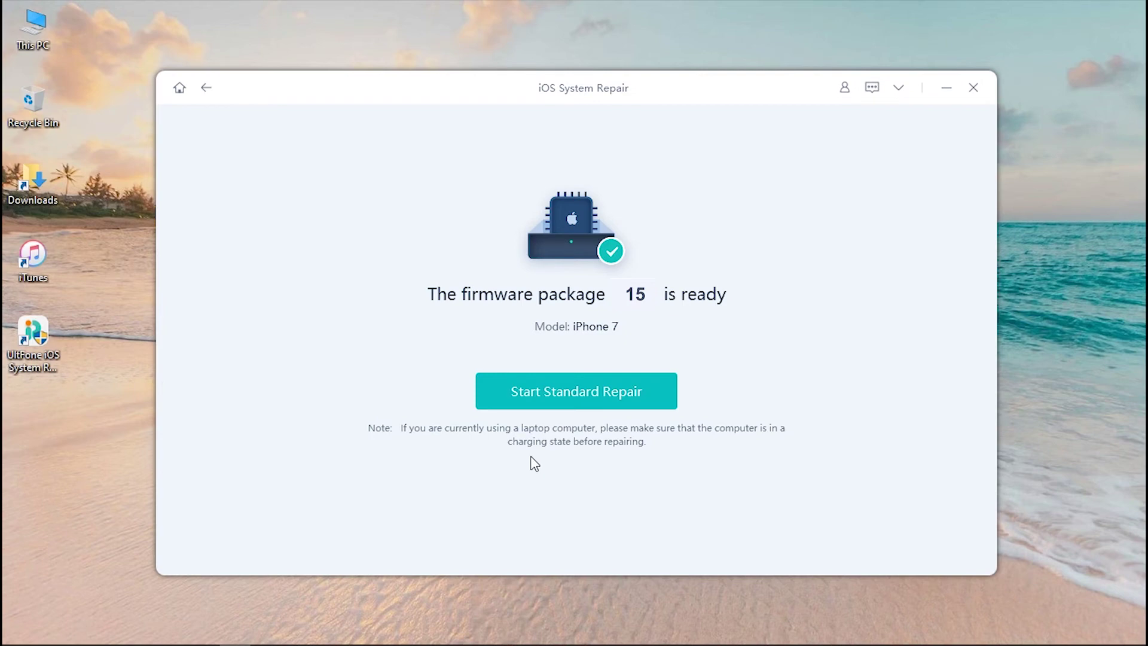
- Start Standard Repair on the iPad Air 2 with the downloaded version 15 firmware
click(570, 390)
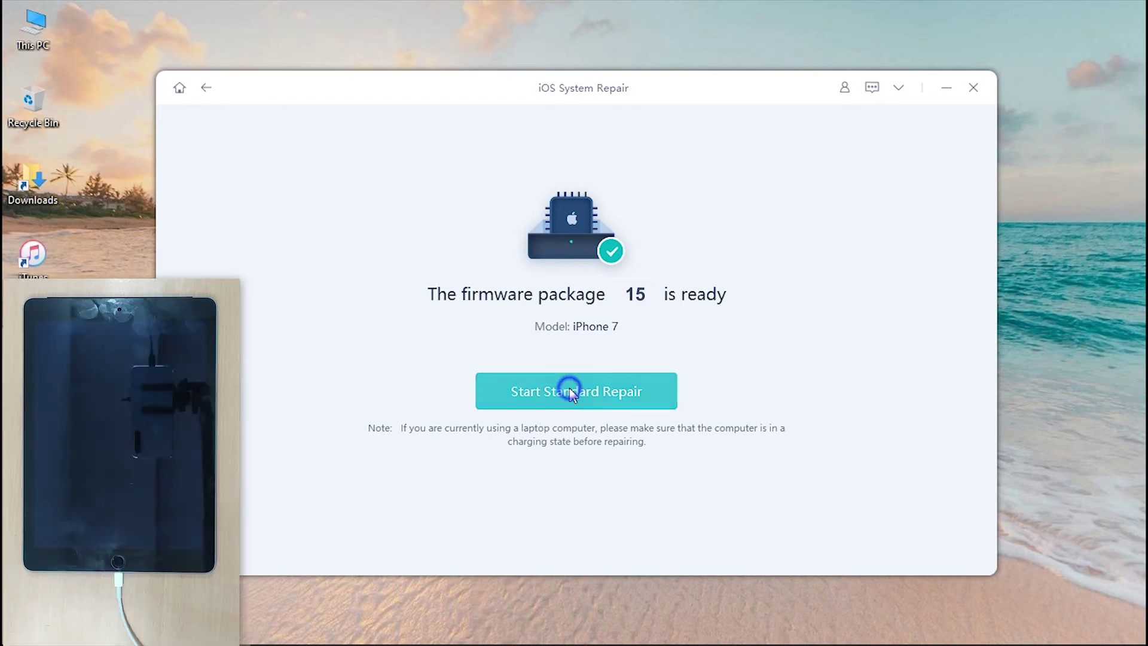